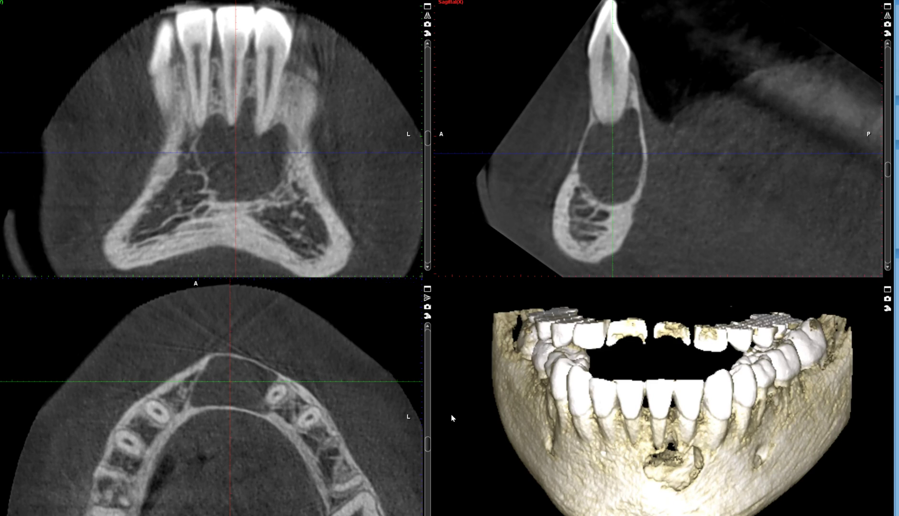
- Step coronal, axial and sagittal slices until the lobulated lesion beneath the incisors is widest
{"action": "mouse_move", "coordinate": [427, 447]}
{"action": "left_mouse_down"}
{"action": "mouse_move", "coordinate": [427, 428]}
{"action": "mouse_move", "coordinate": [427, 444]}
{"action": "left_mouse_up"}
{"action": "scroll", "coordinate": [317, 123], "scroll_direction": "down", "scroll_amount": 2}
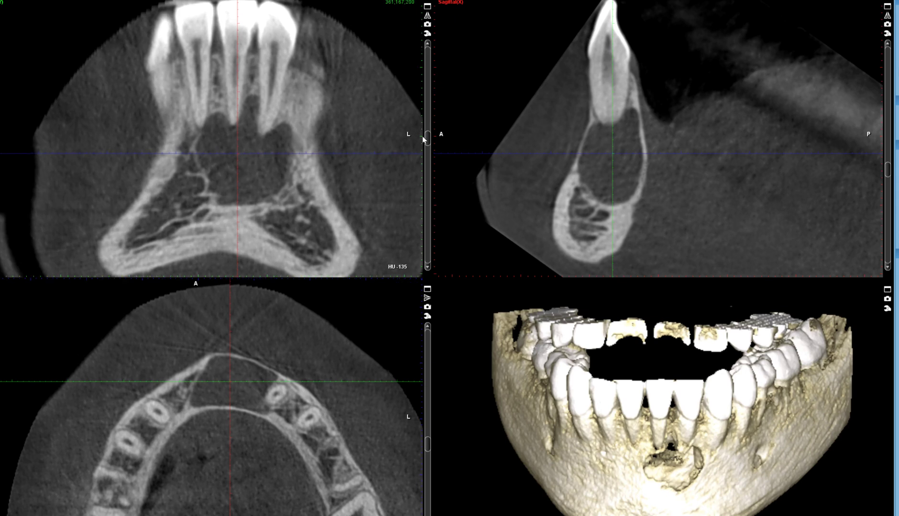
{"action": "scroll", "coordinate": [432, 141], "scroll_direction": "down", "scroll_amount": 2}
{"action": "scroll", "coordinate": [431, 141], "scroll_direction": "up", "scroll_amount": 2}
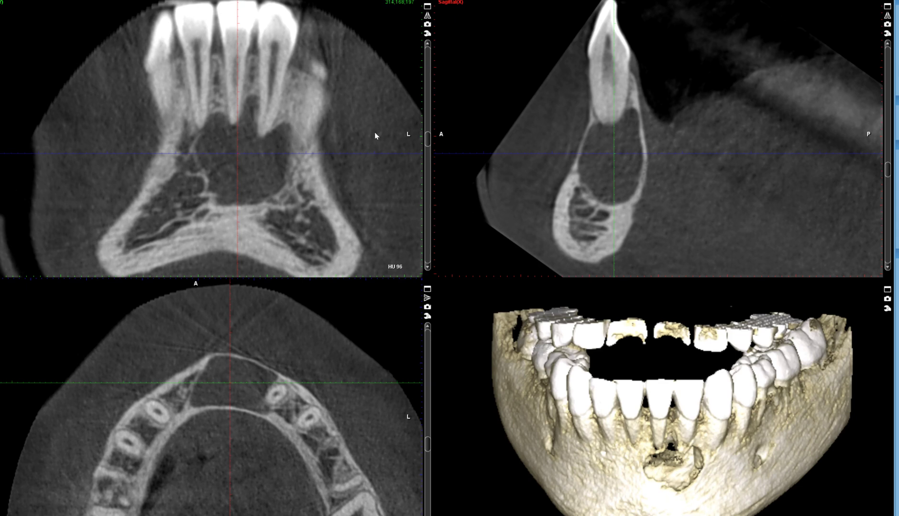
{"action": "left_click_drag", "start_coordinate": [428, 139], "coordinate": [428, 137]}
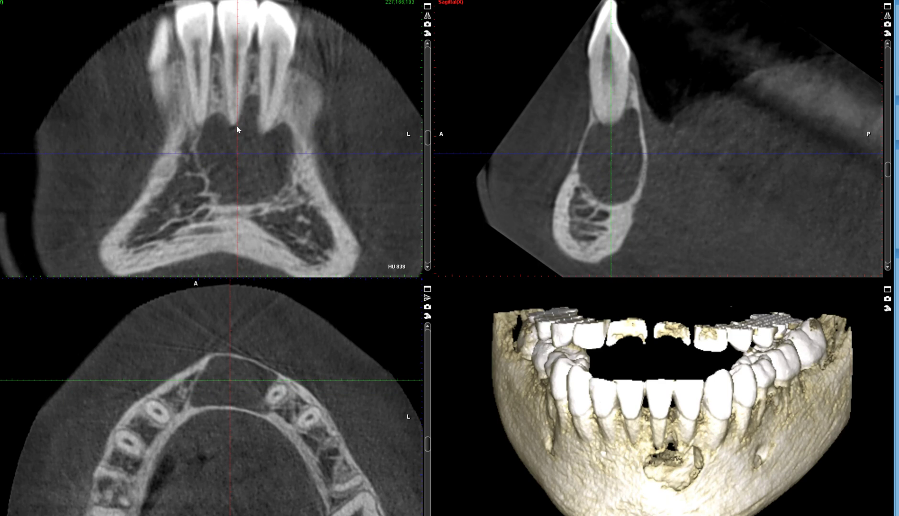
{"action": "scroll", "coordinate": [431, 139], "scroll_direction": "down", "scroll_amount": 3}
{"action": "scroll", "coordinate": [431, 139], "scroll_direction": "up", "scroll_amount": 2}
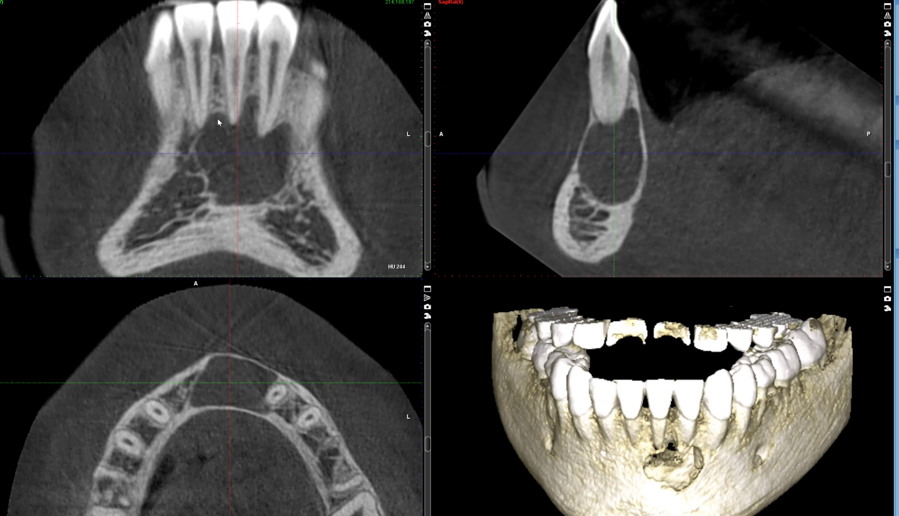
{"action": "left_click_drag", "start_coordinate": [423, 141], "coordinate": [434, 145]}
{"action": "mouse_move", "coordinate": [887, 169]}
{"action": "left_mouse_down"}
{"action": "mouse_move", "coordinate": [891, 192]}
{"action": "mouse_move", "coordinate": [891, 159]}
{"action": "mouse_move", "coordinate": [892, 176]}
{"action": "left_mouse_up"}
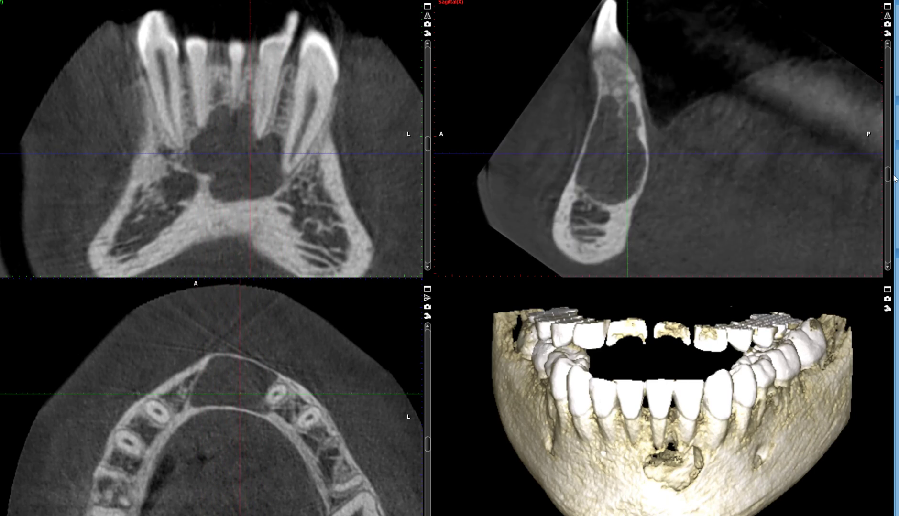
- Shift the crosshair posteriorly and lower the axial slice to reveal the horizontally lying premolar-region tooth
{"action": "left_click_drag", "start_coordinate": [317, 453], "coordinate": [341, 445]}
{"action": "left_click_drag", "start_coordinate": [430, 443], "coordinate": [428, 460]}
{"action": "left_click_drag", "start_coordinate": [261, 453], "coordinate": [304, 437]}
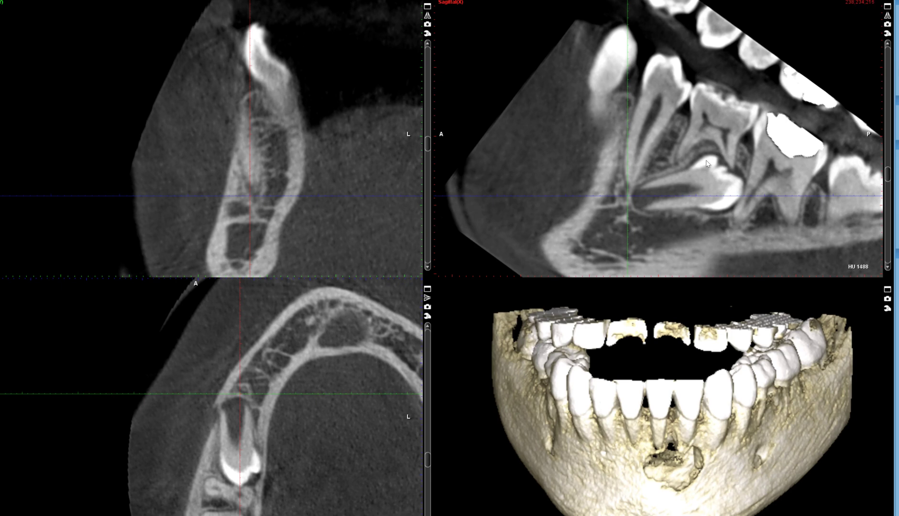
- Nudge the sagittal slice, zoom out the axial view and pan the crosshair onto the posterior teeth
{"action": "left_click_drag", "start_coordinate": [887, 182], "coordinate": [887, 178]}
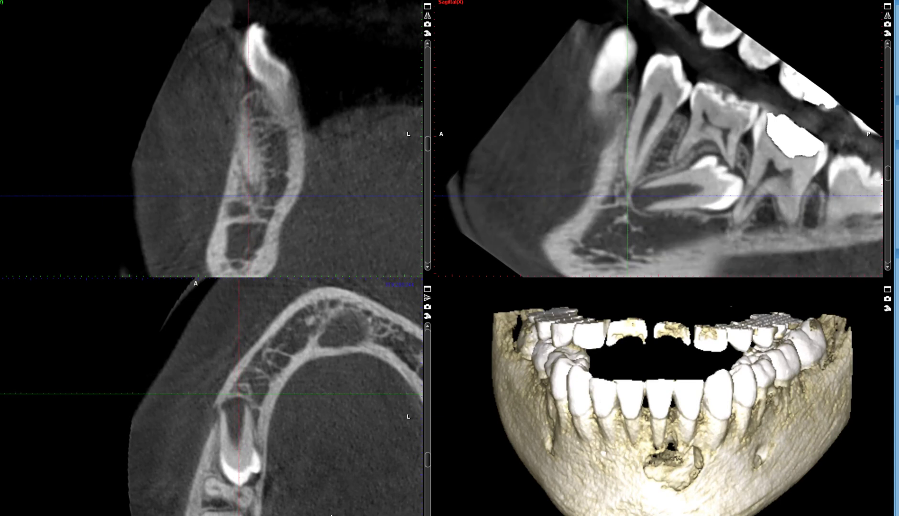
{"action": "scroll", "coordinate": [230, 503], "scroll_direction": "up", "scroll_amount": 2}
{"action": "scroll", "coordinate": [256, 501], "scroll_direction": "down", "scroll_amount": 1}
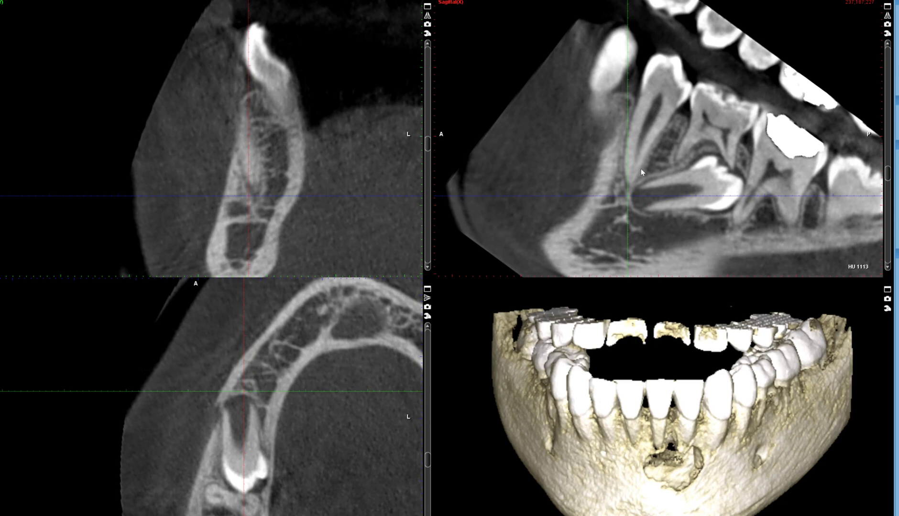
{"action": "scroll", "coordinate": [310, 402], "scroll_direction": "down", "scroll_amount": 5}
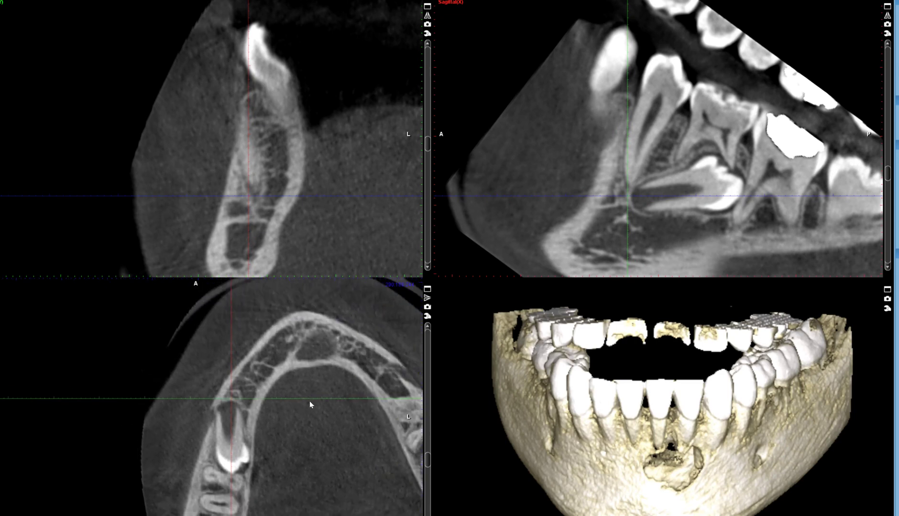
{"action": "left_click_drag", "start_coordinate": [342, 395], "coordinate": [265, 404]}
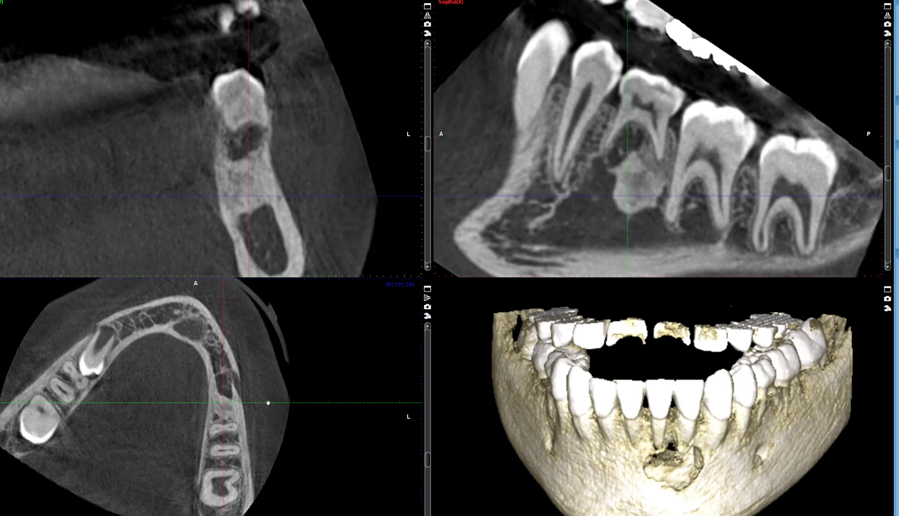
- Lower the slice point, scan sagittal slices around the posterior lesion, and enlarge that arch side axially
{"action": "left_click_drag", "start_coordinate": [297, 93], "coordinate": [296, 123]}
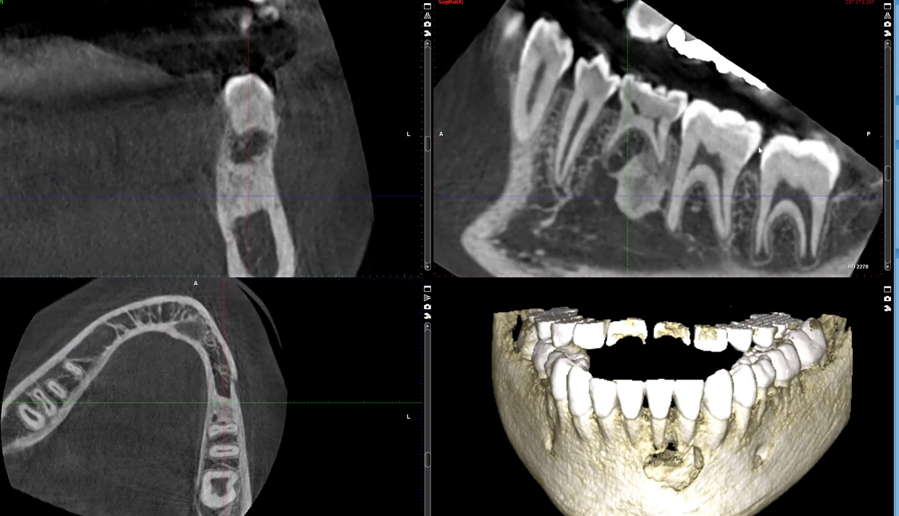
{"action": "scroll", "coordinate": [707, 175], "scroll_direction": "up", "scroll_amount": 1}
{"action": "left_click_drag", "start_coordinate": [884, 172], "coordinate": [890, 175]}
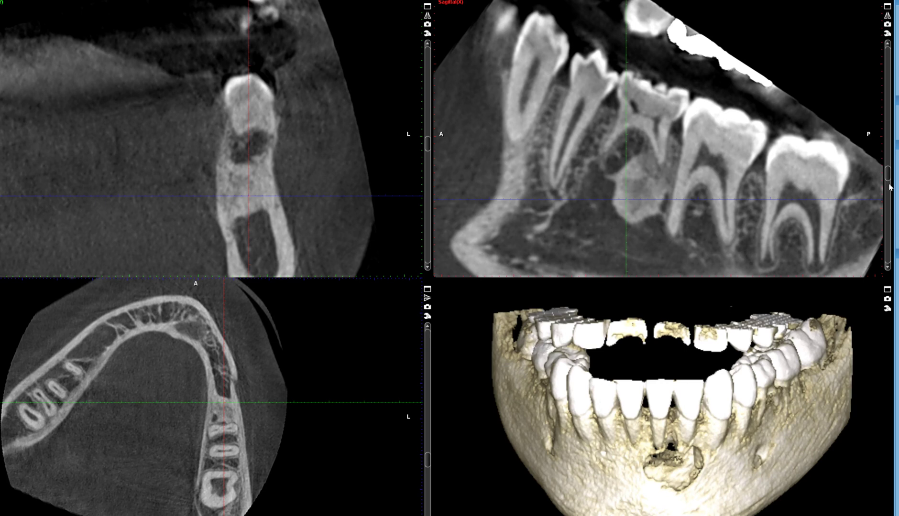
{"action": "scroll", "coordinate": [664, 225], "scroll_direction": "down", "scroll_amount": 2}
{"action": "scroll", "coordinate": [650, 210], "scroll_direction": "up", "scroll_amount": 2}
{"action": "scroll", "coordinate": [694, 192], "scroll_direction": "down", "scroll_amount": 2}
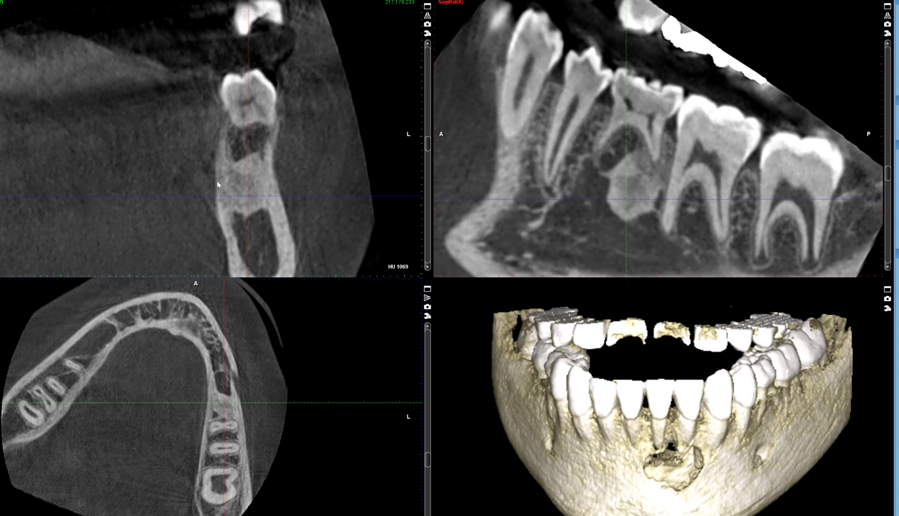
{"action": "right_click_drag", "start_coordinate": [215, 443], "coordinate": [220, 419]}
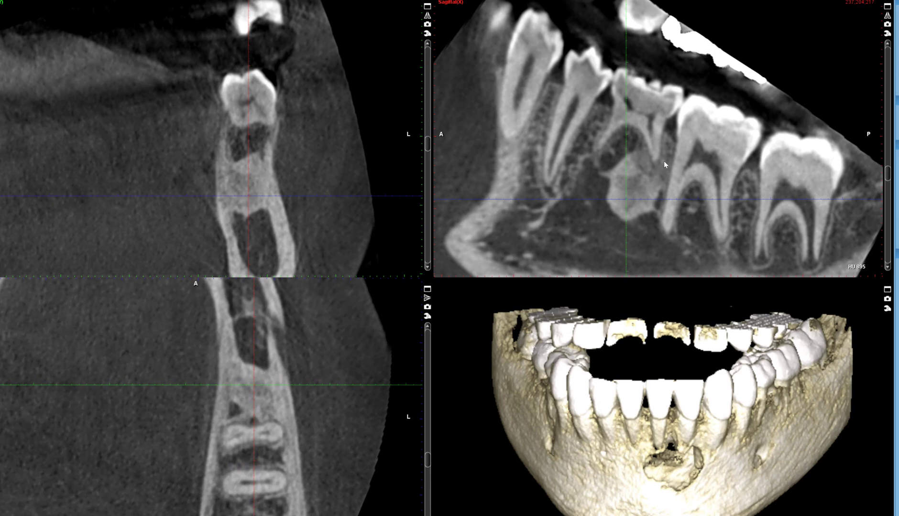
- Zoom and centre the sagittal and coronal views on the dense mass beneath the premolar, reorienting the planes
{"action": "scroll", "coordinate": [662, 160], "scroll_direction": "down", "scroll_amount": 1}
{"action": "scroll", "coordinate": [661, 158], "scroll_direction": "up", "scroll_amount": 2}
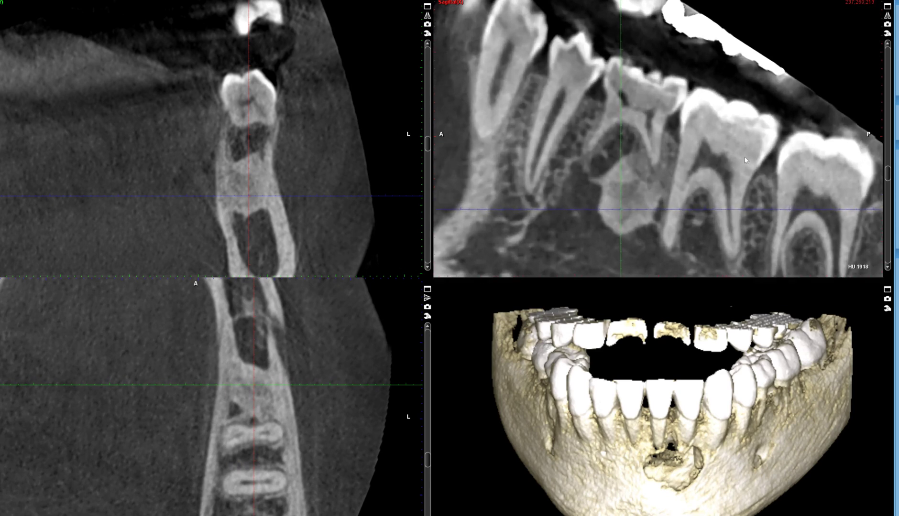
{"action": "left_click_drag", "start_coordinate": [888, 175], "coordinate": [888, 178]}
{"action": "left_click_drag", "start_coordinate": [653, 149], "coordinate": [619, 151]}
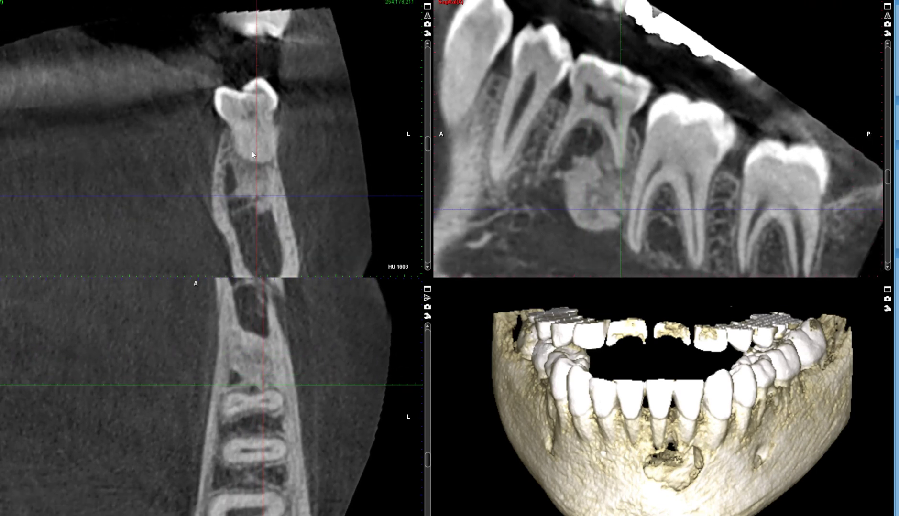
{"action": "scroll", "coordinate": [222, 156], "scroll_direction": "up", "scroll_amount": 2}
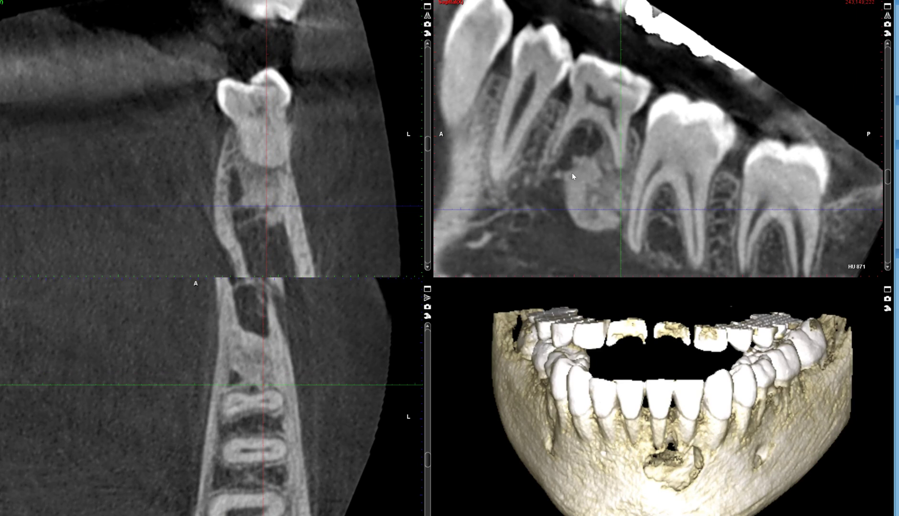
{"action": "scroll", "coordinate": [573, 173], "scroll_direction": "down", "scroll_amount": 3}
{"action": "left_click_drag", "start_coordinate": [765, 219], "coordinate": [772, 168]}
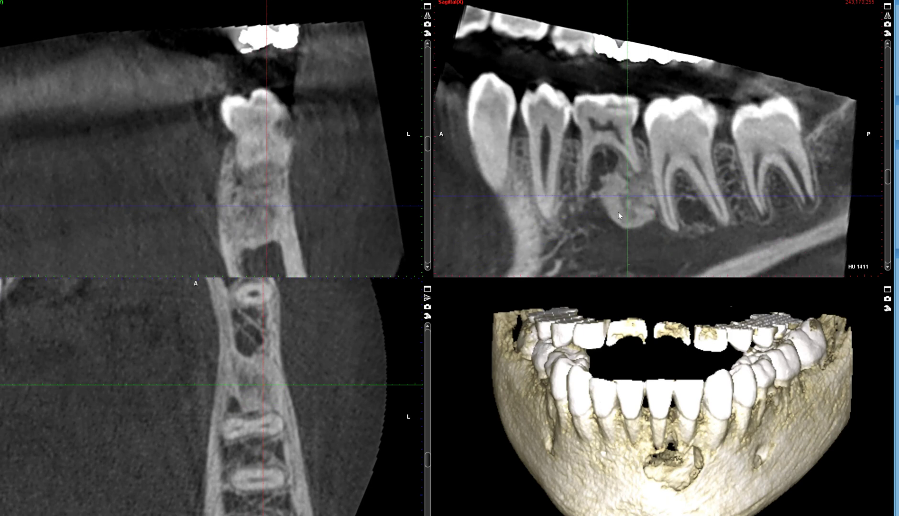
- Zoom the axial view out to the full arch and return the crosshair to the anterior mandible
{"action": "left_click_drag", "start_coordinate": [617, 213], "coordinate": [617, 200]}
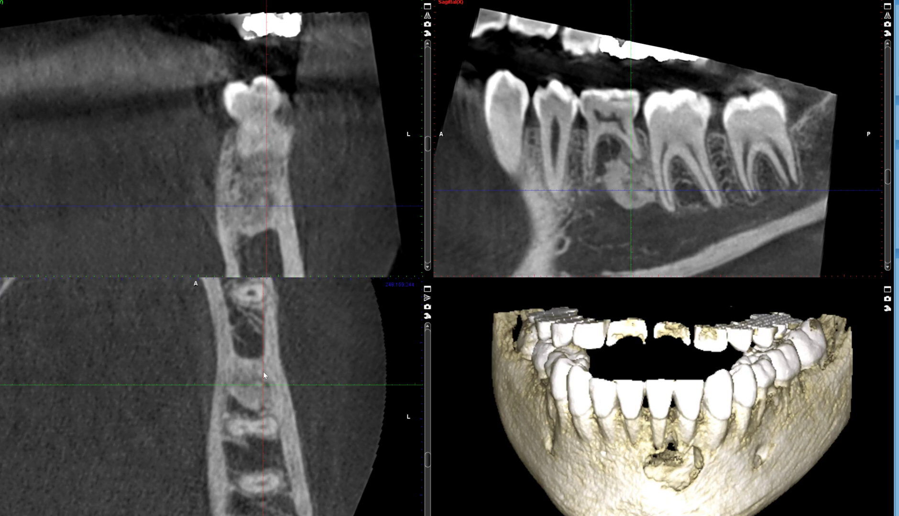
{"action": "scroll", "coordinate": [305, 361], "scroll_direction": "down", "scroll_amount": 5}
{"action": "left_click_drag", "start_coordinate": [175, 334], "coordinate": [234, 383]}
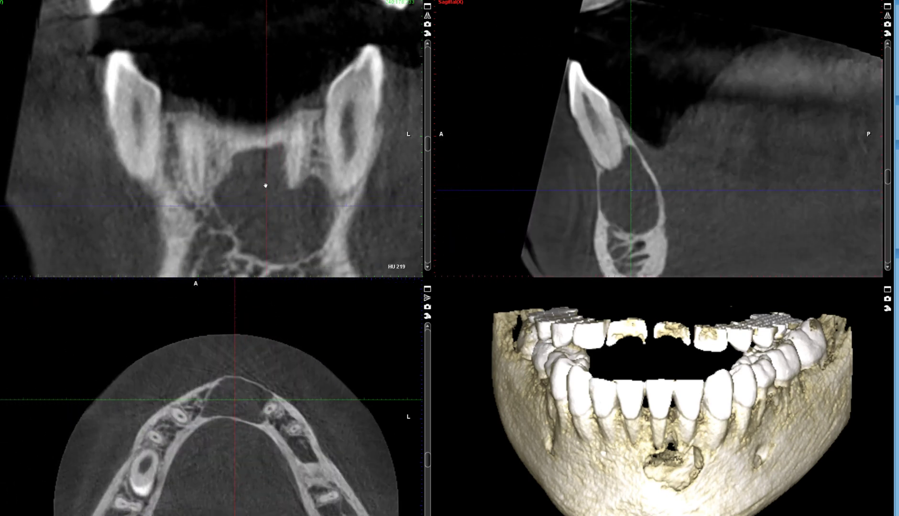
- Reorient the slice planes and pick a coronal slice showing the radiolucency beneath the lower incisor roots
{"action": "left_click_drag", "start_coordinate": [736, 131], "coordinate": [744, 142]}
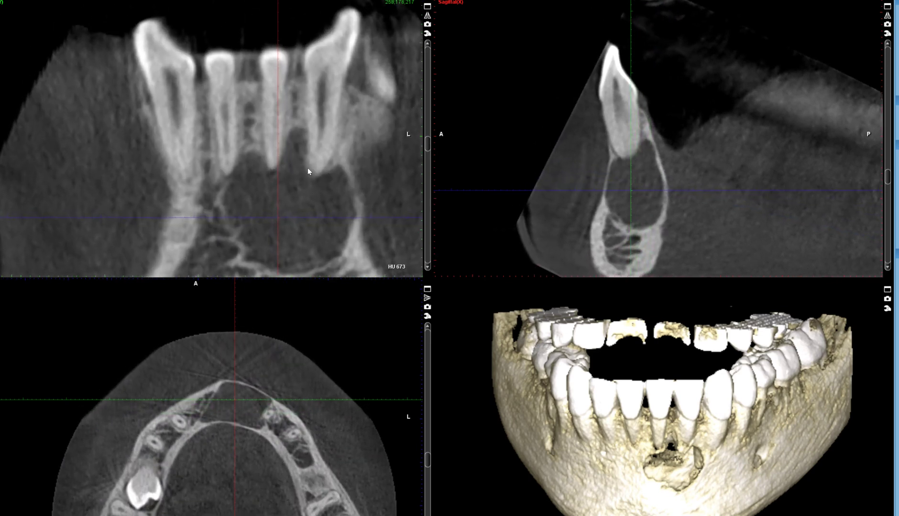
{"action": "left_click_drag", "start_coordinate": [427, 143], "coordinate": [429, 142]}
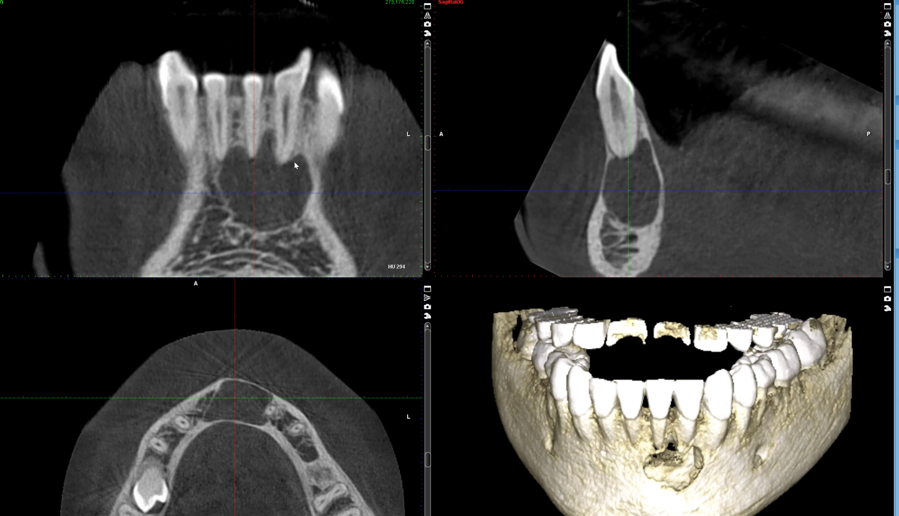
{"action": "scroll", "coordinate": [428, 143], "scroll_direction": "up", "scroll_amount": 5}
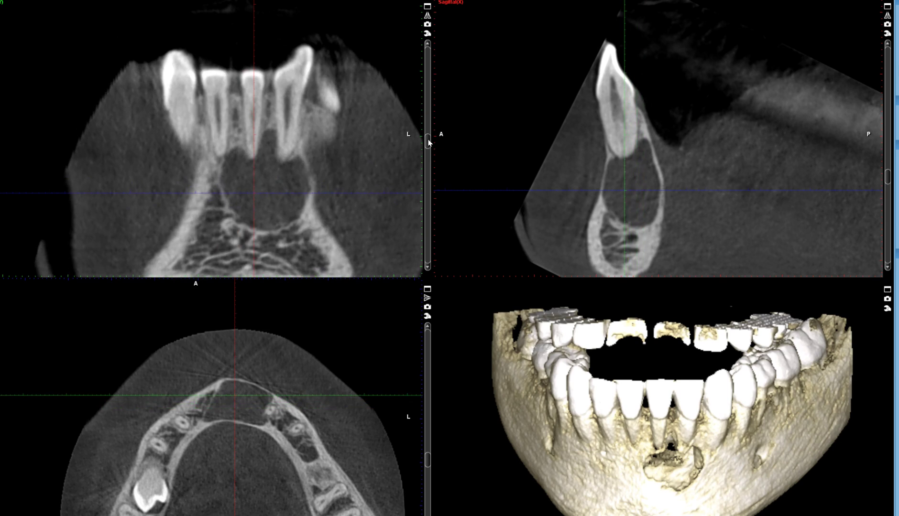